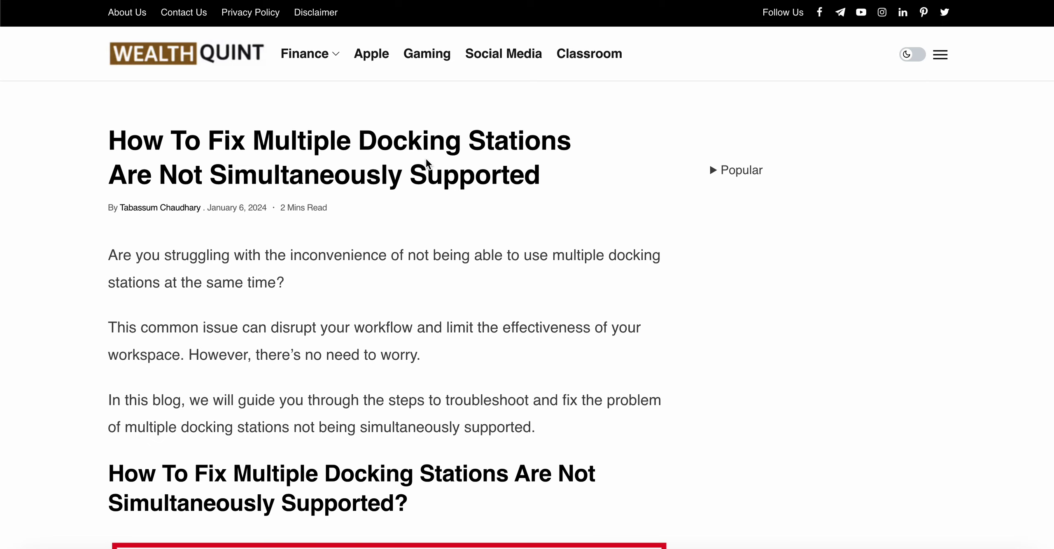
{"action": "scroll", "coordinate": [427, 163], "scroll_direction": "down", "scroll_amount": 5}
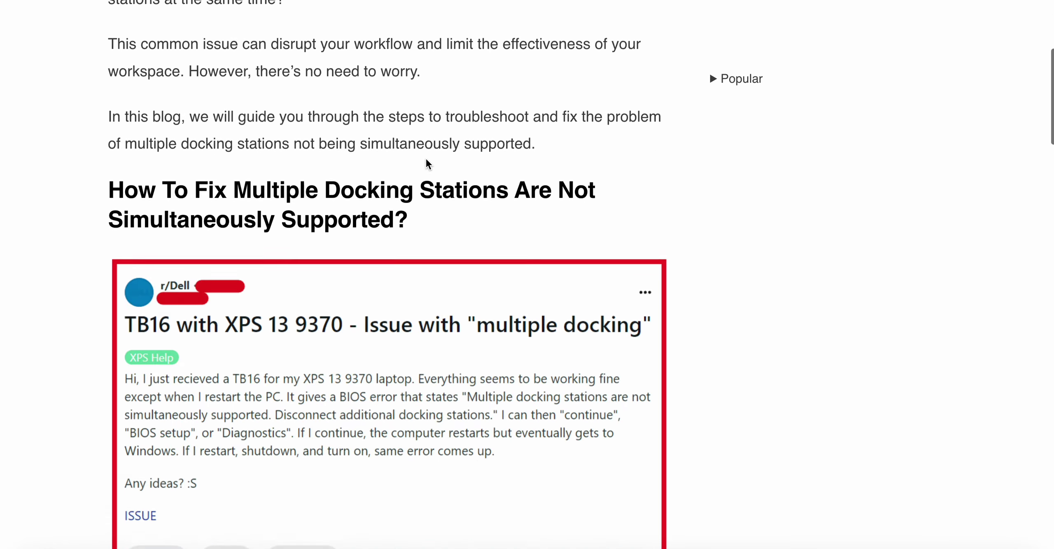
{"action": "scroll", "coordinate": [426, 163], "scroll_direction": "down", "scroll_amount": 3}
{"action": "scroll", "coordinate": [427, 163], "scroll_direction": "down", "scroll_amount": 4}
{"action": "scroll", "coordinate": [426, 163], "scroll_direction": "down", "scroll_amount": 3}
{"action": "scroll", "coordinate": [427, 164], "scroll_direction": "down", "scroll_amount": 3}
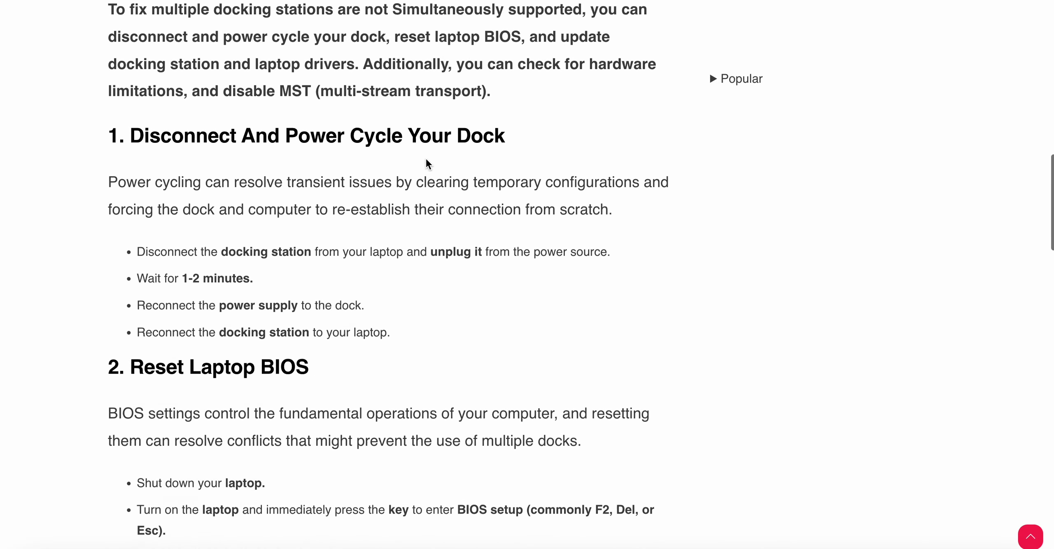
{"action": "scroll", "coordinate": [427, 163], "scroll_direction": "down", "scroll_amount": 1}
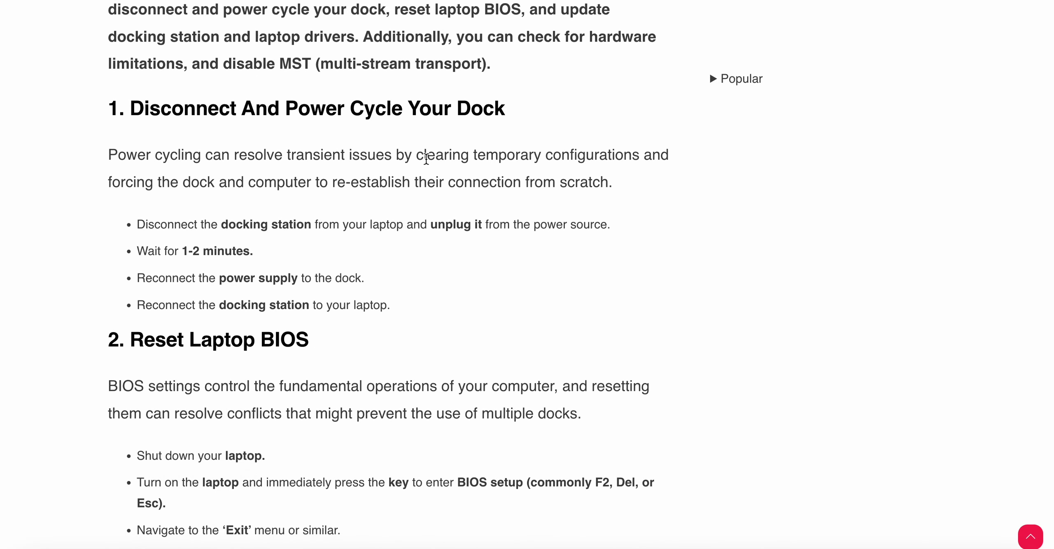
{"action": "scroll", "coordinate": [425, 157], "scroll_direction": "down", "scroll_amount": 3}
{"action": "scroll", "coordinate": [425, 157], "scroll_direction": "down", "scroll_amount": 1}
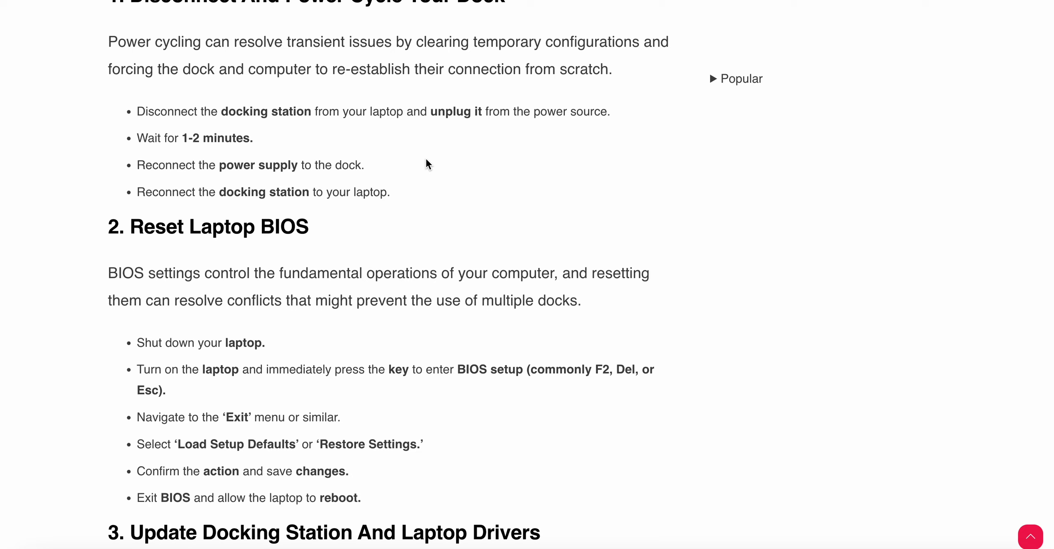
{"action": "scroll", "coordinate": [424, 157], "scroll_direction": "down", "scroll_amount": 3}
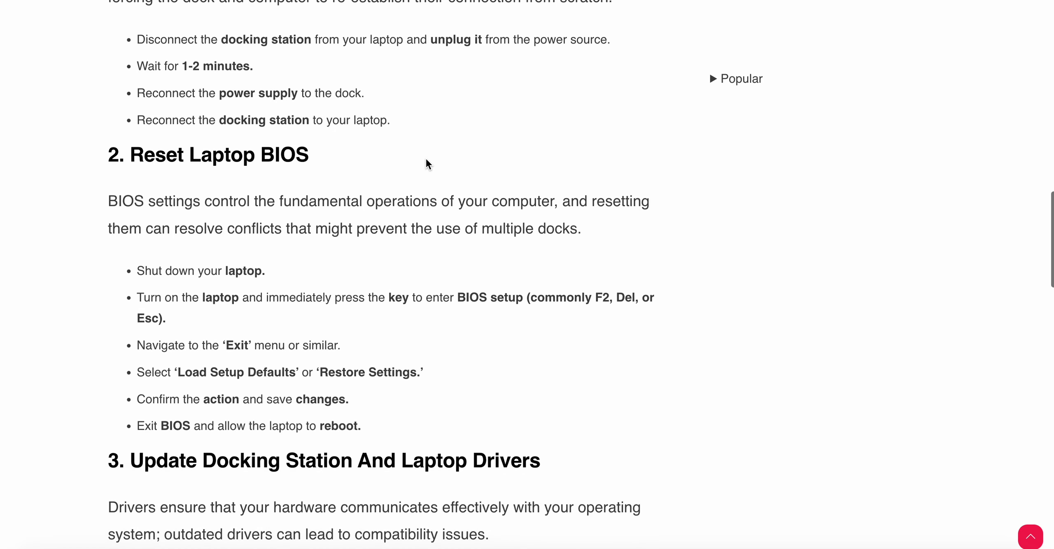
{"action": "scroll", "coordinate": [425, 157], "scroll_direction": "down", "scroll_amount": 3}
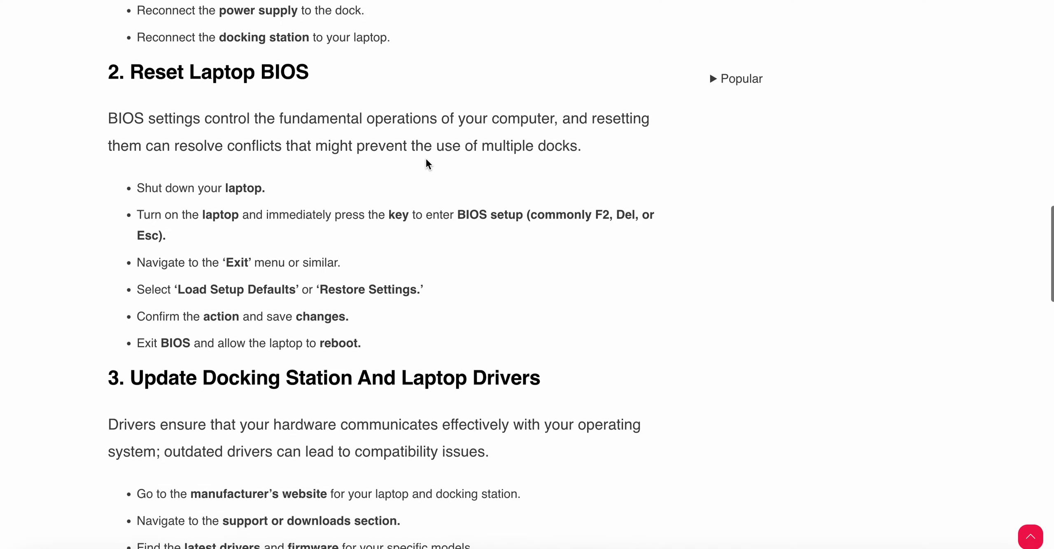
{"action": "scroll", "coordinate": [425, 157], "scroll_direction": "down", "scroll_amount": 2}
{"action": "scroll", "coordinate": [439, 180], "scroll_direction": "down", "scroll_amount": 2}
{"action": "scroll", "coordinate": [440, 180], "scroll_direction": "down", "scroll_amount": 2}
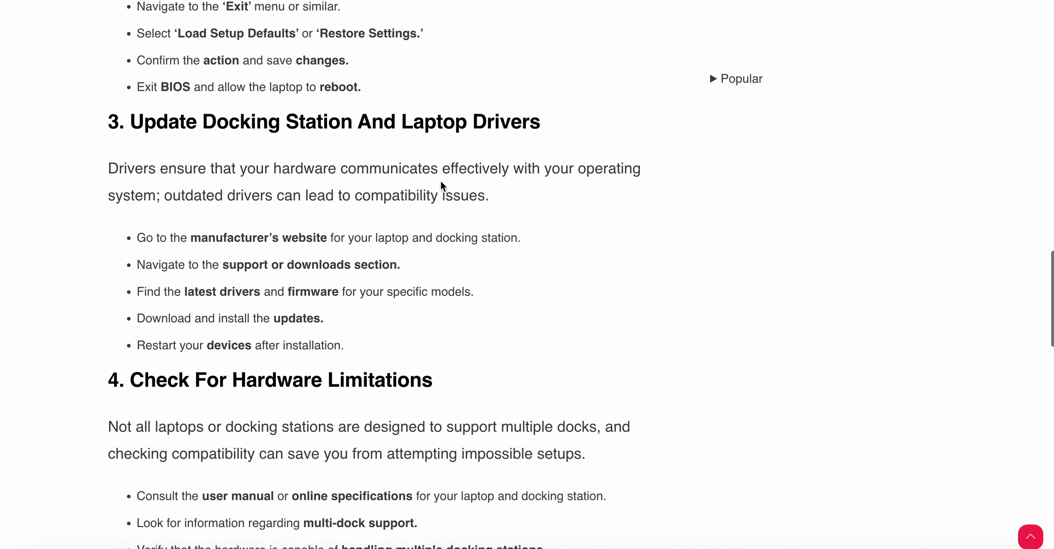
{"action": "scroll", "coordinate": [440, 181], "scroll_direction": "down", "scroll_amount": 2}
{"action": "scroll", "coordinate": [440, 179], "scroll_direction": "down", "scroll_amount": 1}
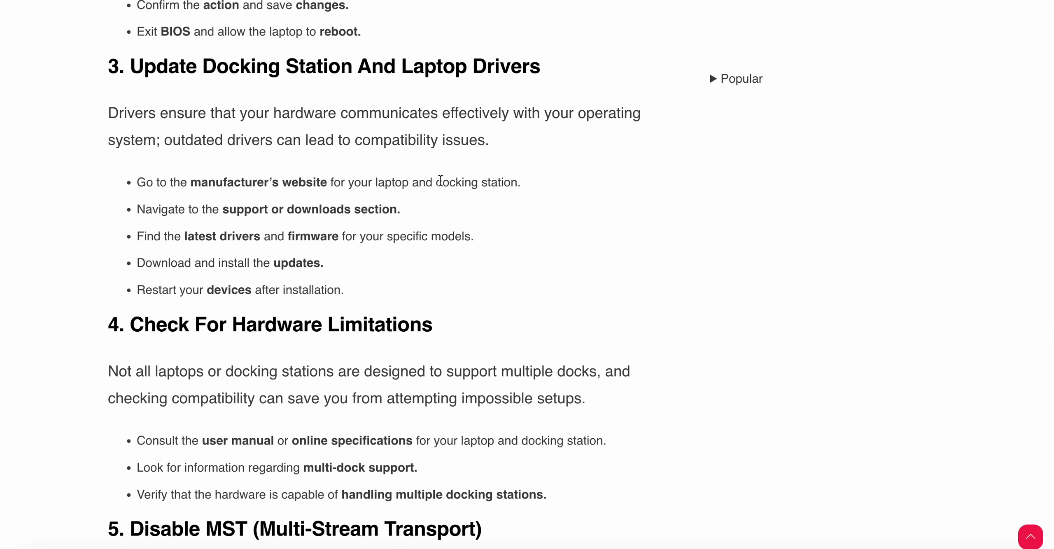
{"action": "scroll", "coordinate": [439, 178], "scroll_direction": "down", "scroll_amount": 3}
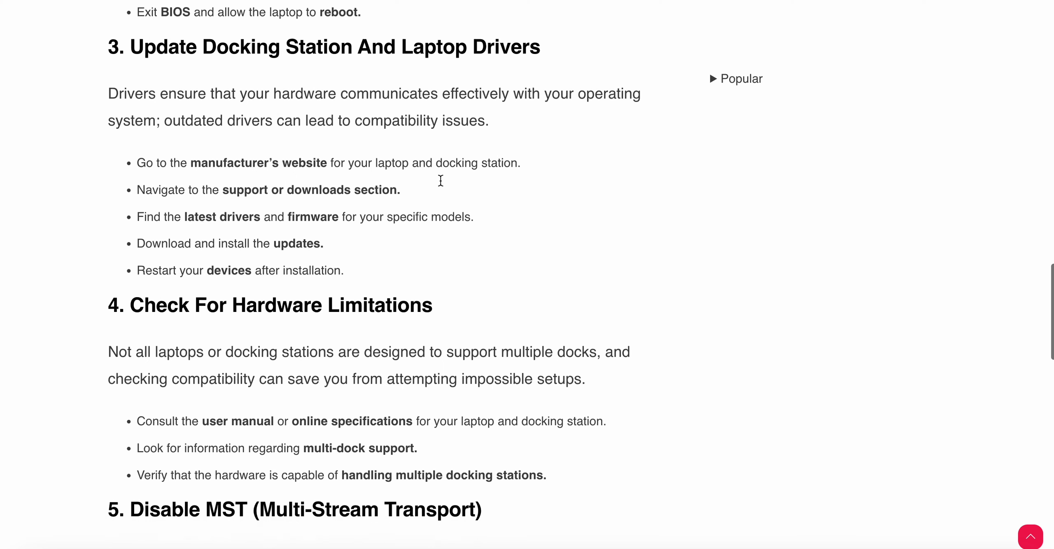
{"action": "scroll", "coordinate": [440, 179], "scroll_direction": "down", "scroll_amount": 3}
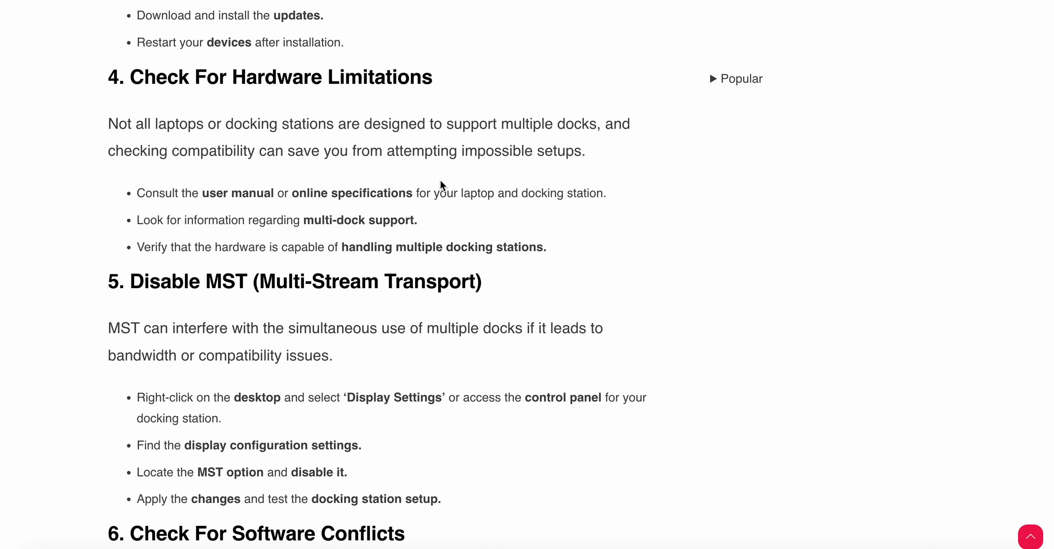
{"action": "scroll", "coordinate": [402, 242], "scroll_direction": "down", "scroll_amount": 2}
{"action": "scroll", "coordinate": [402, 243], "scroll_direction": "down", "scroll_amount": 1}
{"action": "scroll", "coordinate": [402, 243], "scroll_direction": "down", "scroll_amount": 1}
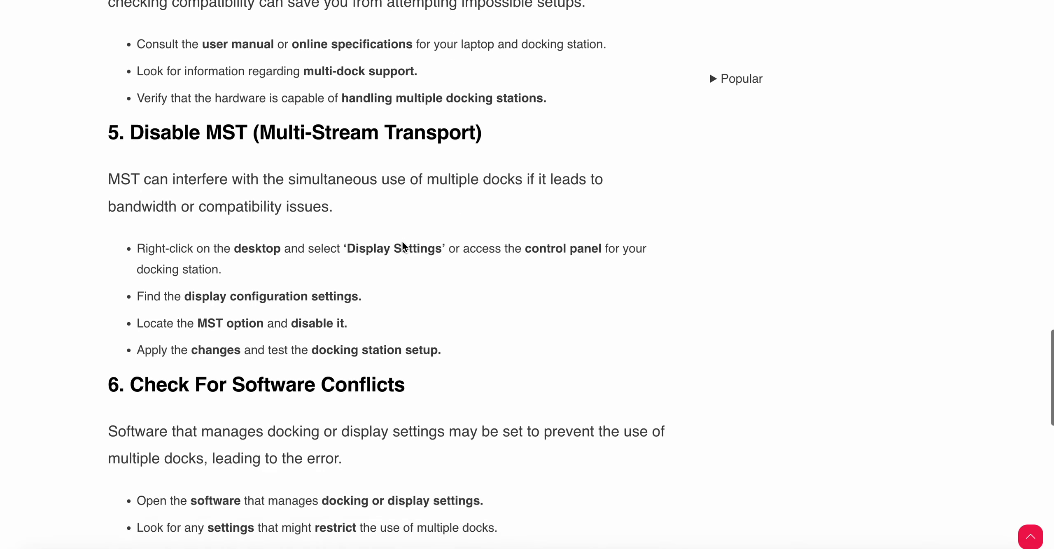
{"action": "scroll", "coordinate": [402, 242], "scroll_direction": "down", "scroll_amount": 1}
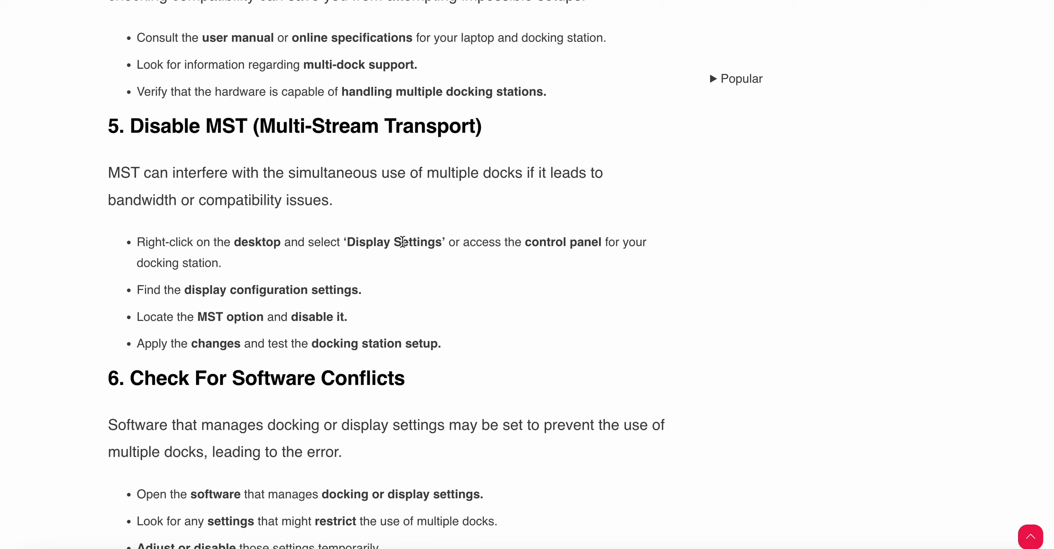
{"action": "scroll", "coordinate": [402, 241], "scroll_direction": "down", "scroll_amount": 3}
{"action": "scroll", "coordinate": [402, 241], "scroll_direction": "down", "scroll_amount": 2}
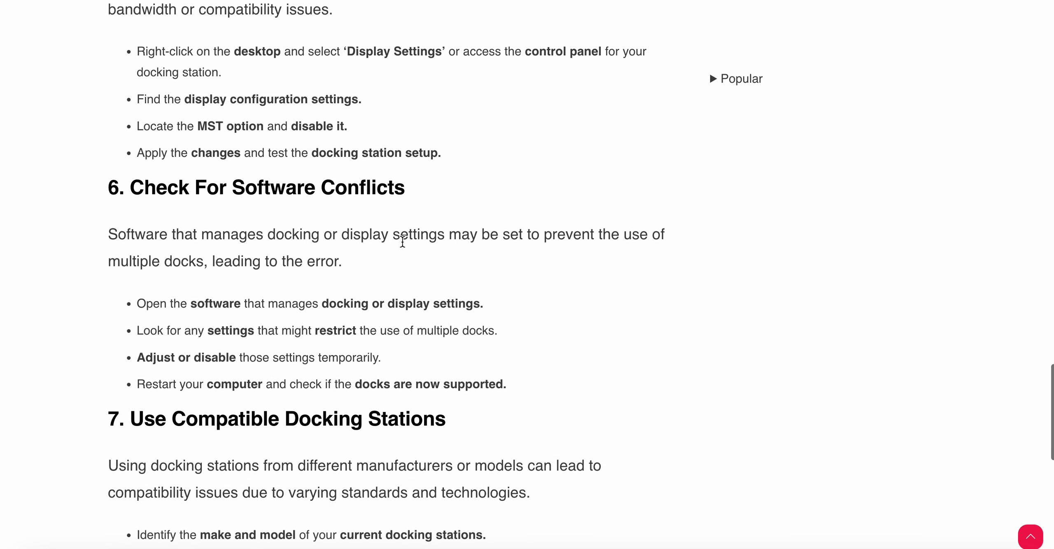
{"action": "scroll", "coordinate": [401, 242], "scroll_direction": "down", "scroll_amount": 2}
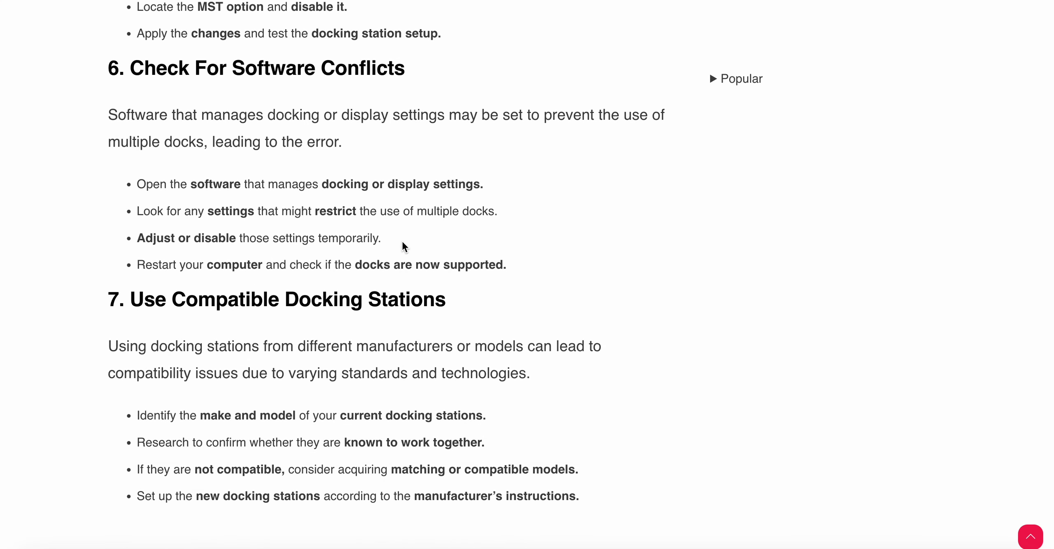
{"action": "scroll", "coordinate": [403, 246], "scroll_direction": "down", "scroll_amount": 3}
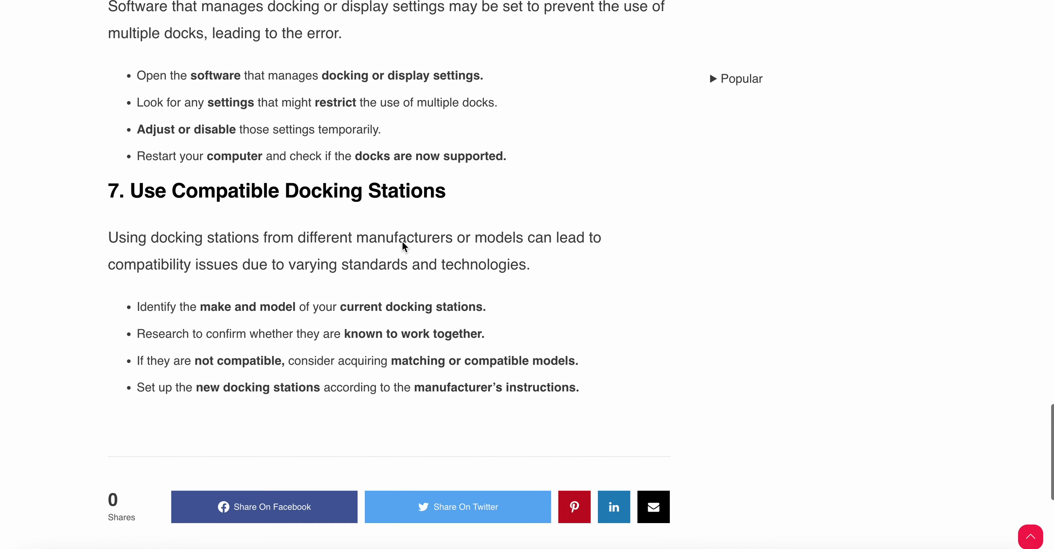